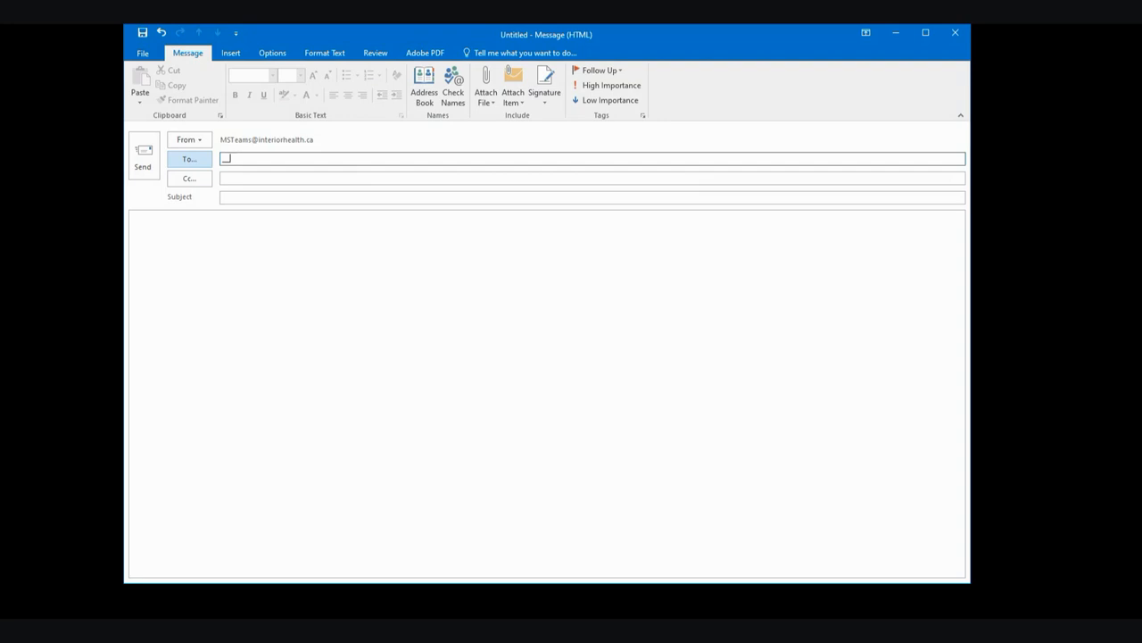
Address the new message to the __IMIT Email Analysts distribution list and expand the list into its individual members.
text(MIT)
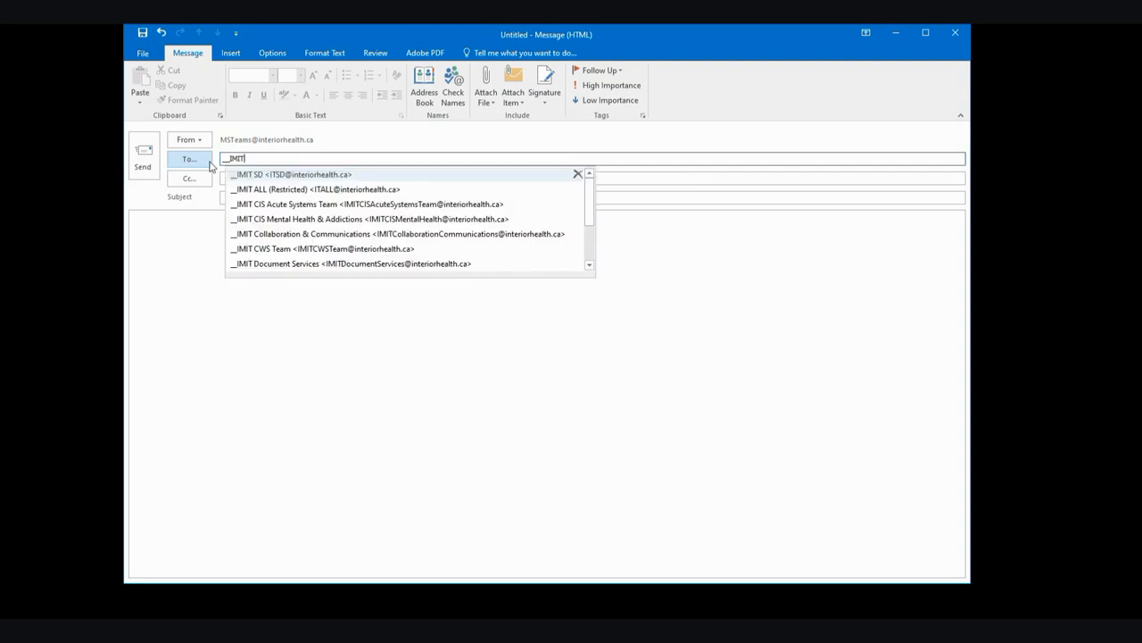
text( Email)
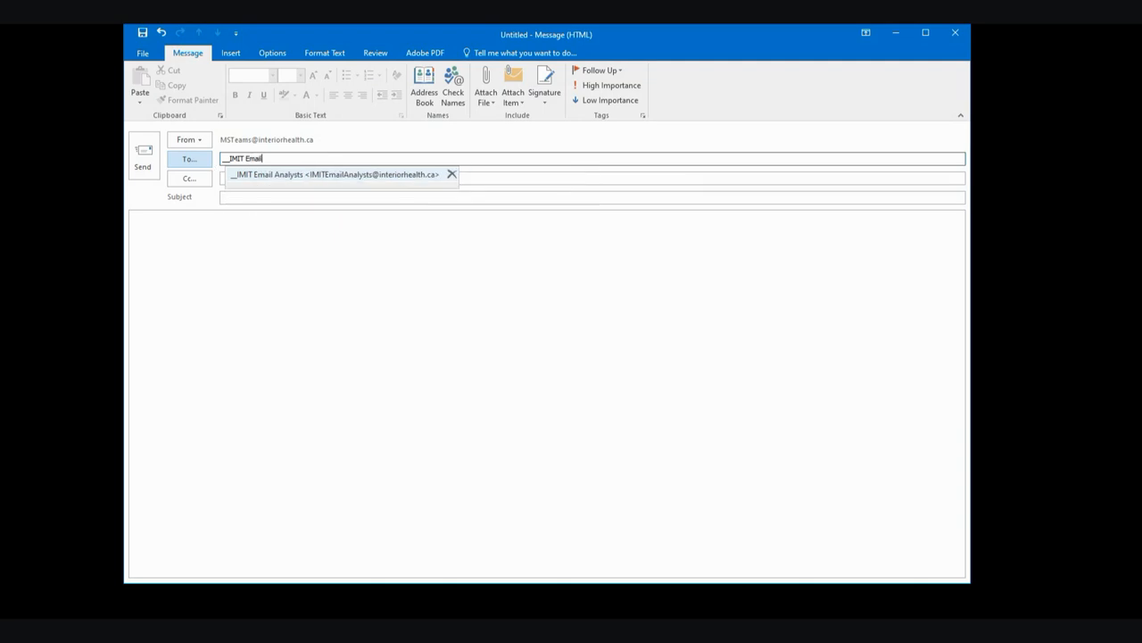
click(277, 176)
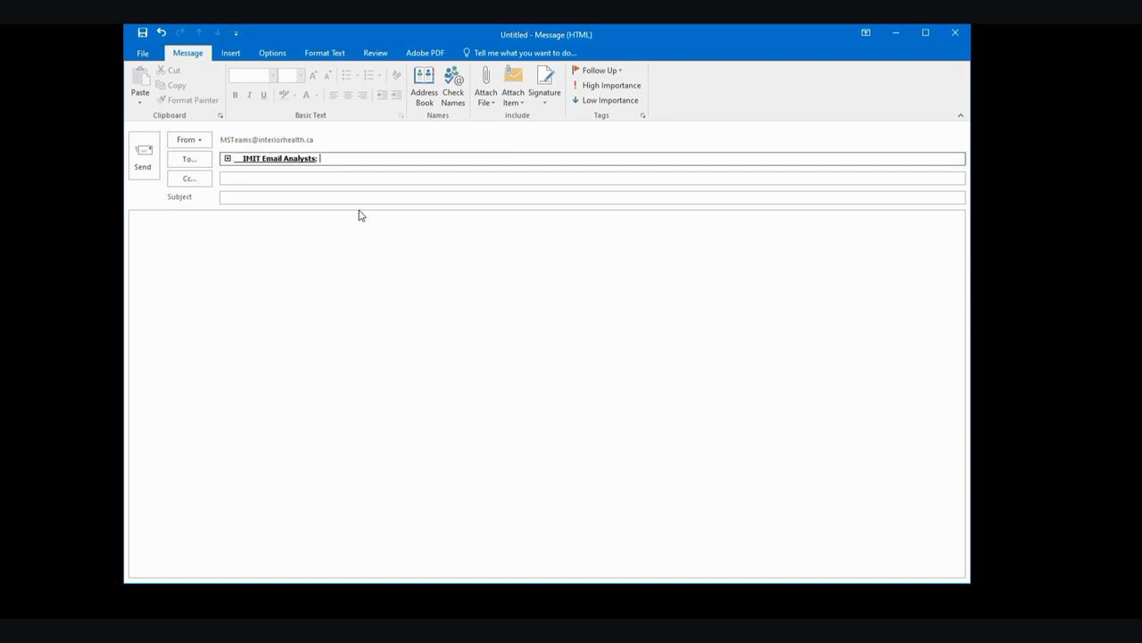
click(228, 158)
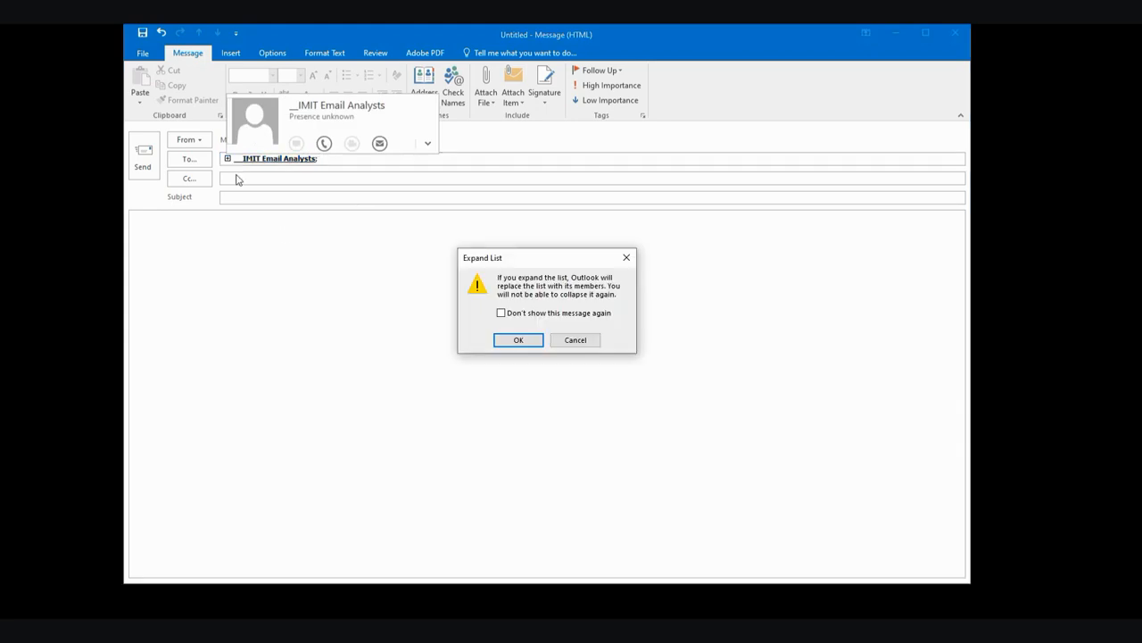
click(516, 340)
Copy all the expanded recipients into the message body and clear them from the To field.
drag(709, 158, 228, 184)
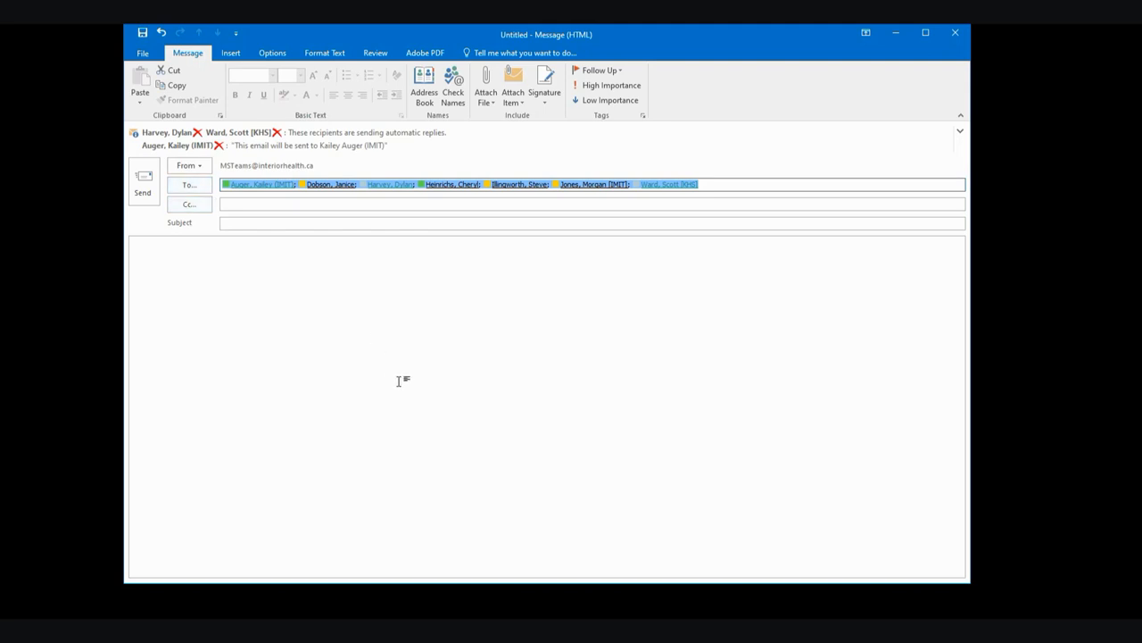
click(347, 355)
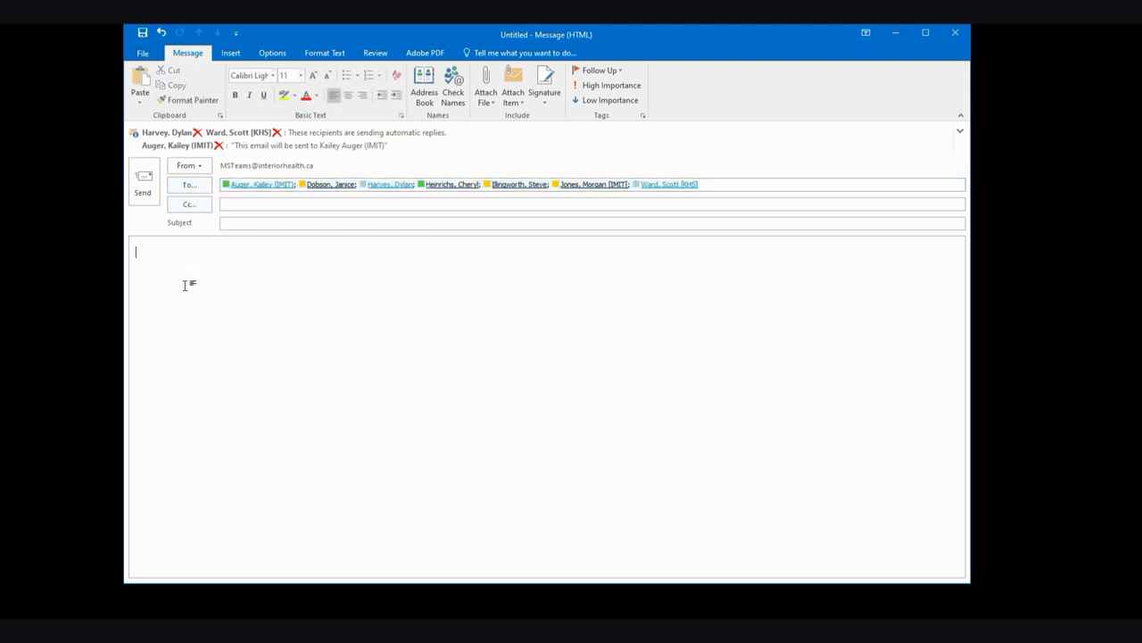
key(ctrl+v)
click(715, 185)
key(ctrl+a)
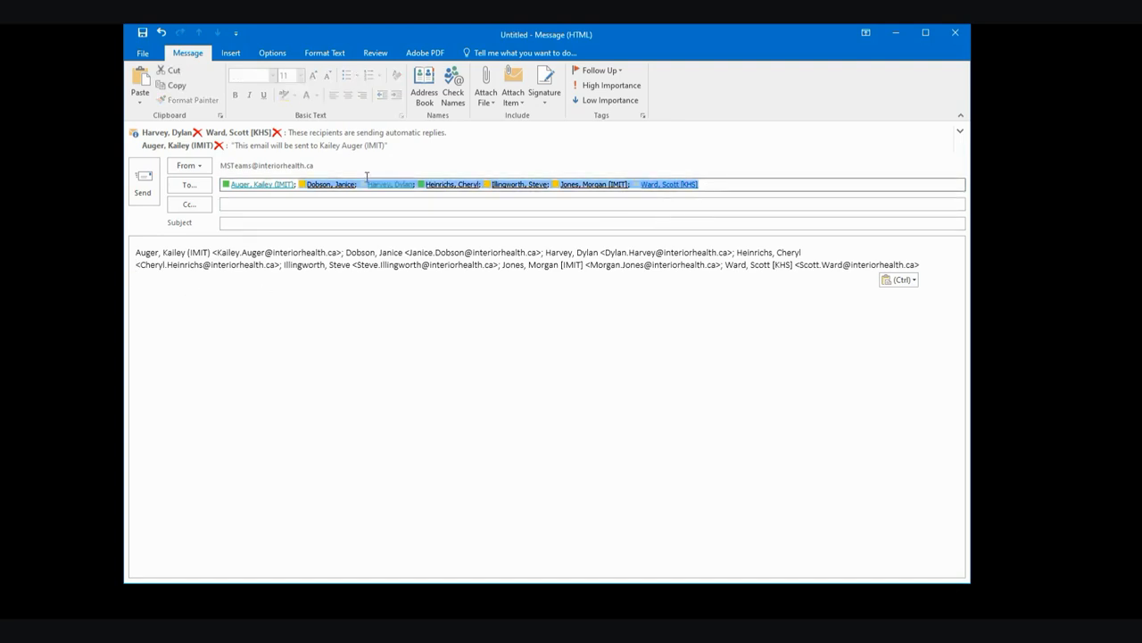
key(Delete)
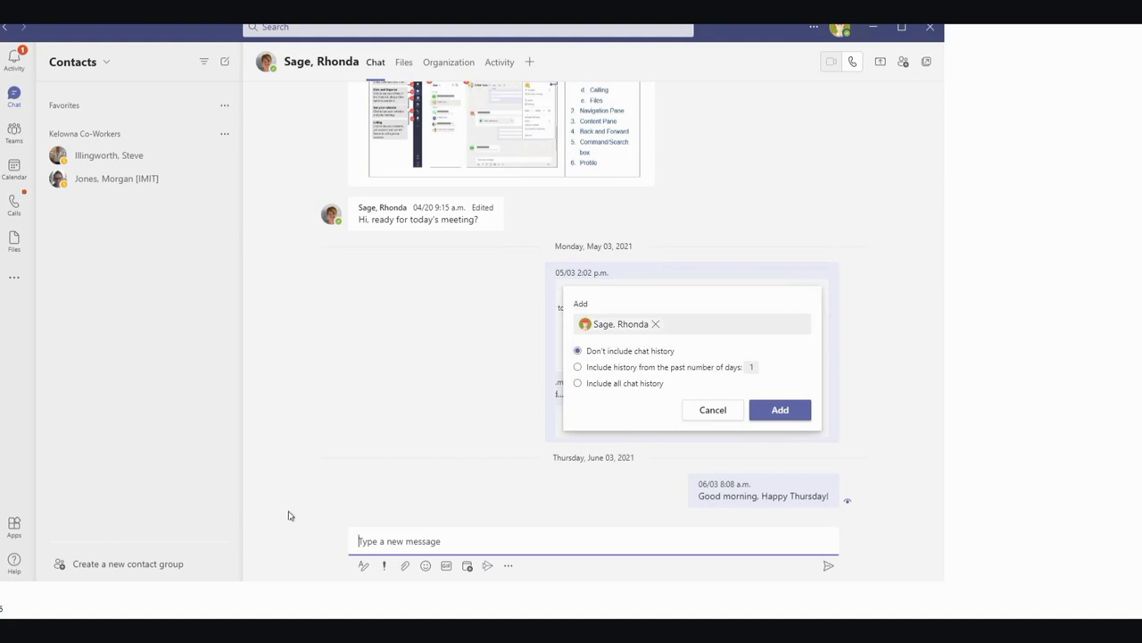
In Microsoft Teams, switch the chat pane to the Chat list and back to Contacts.
click(13, 95)
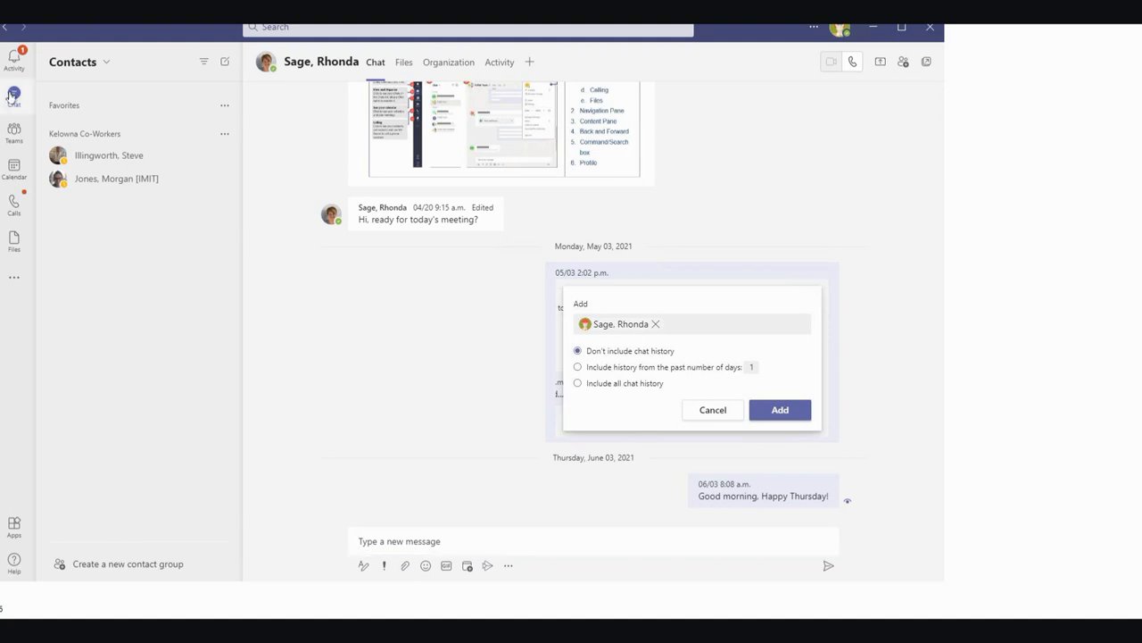
click(89, 63)
click(64, 94)
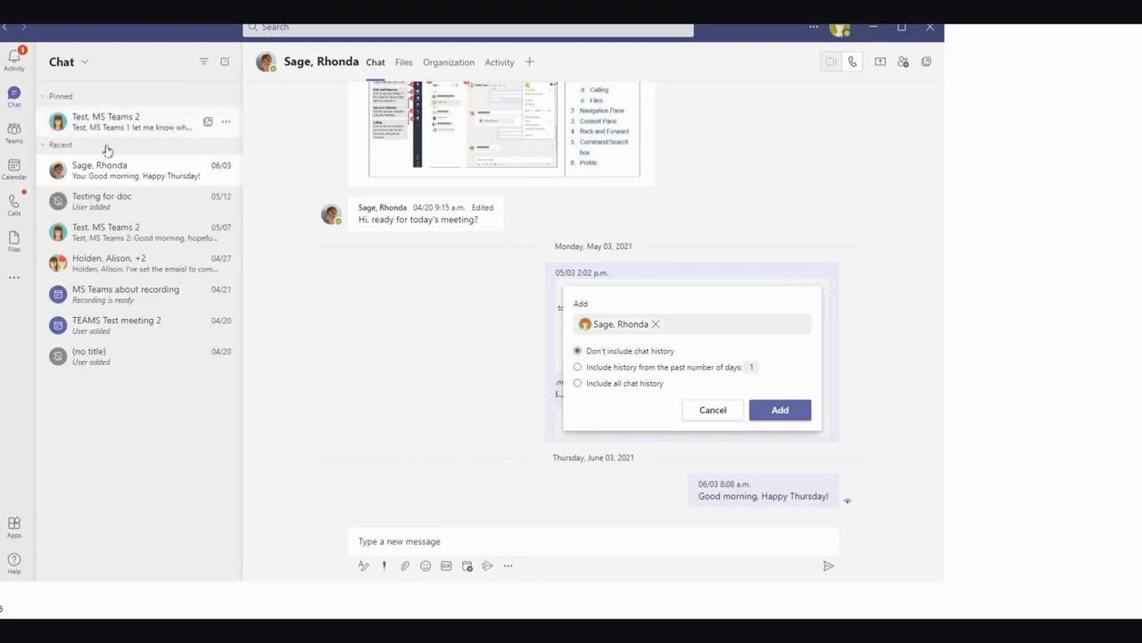
click(80, 64)
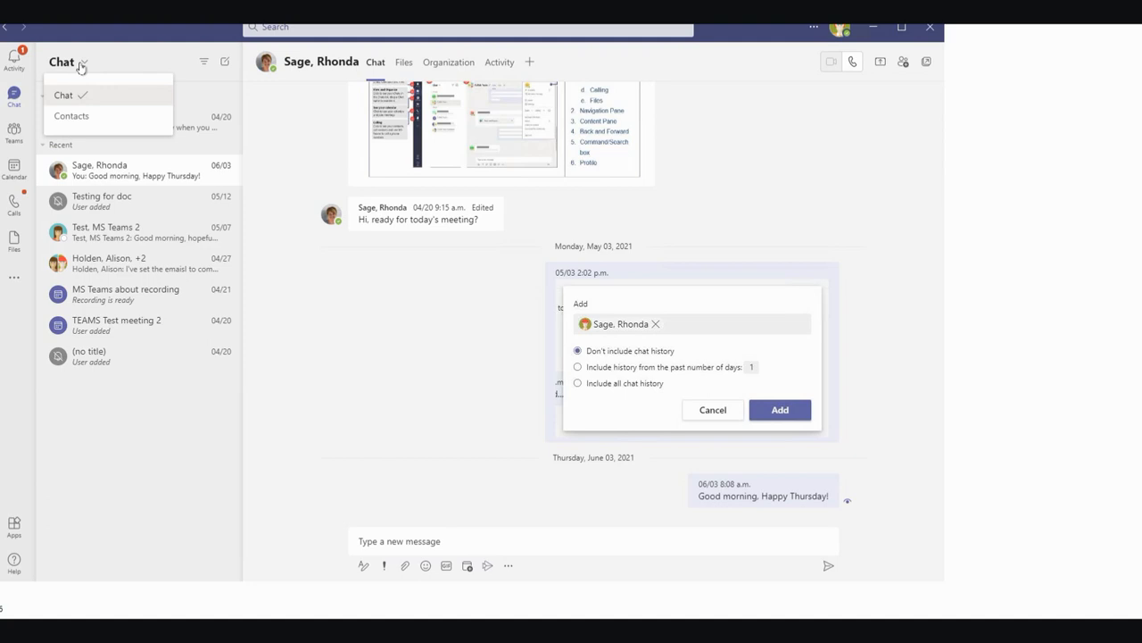
click(77, 116)
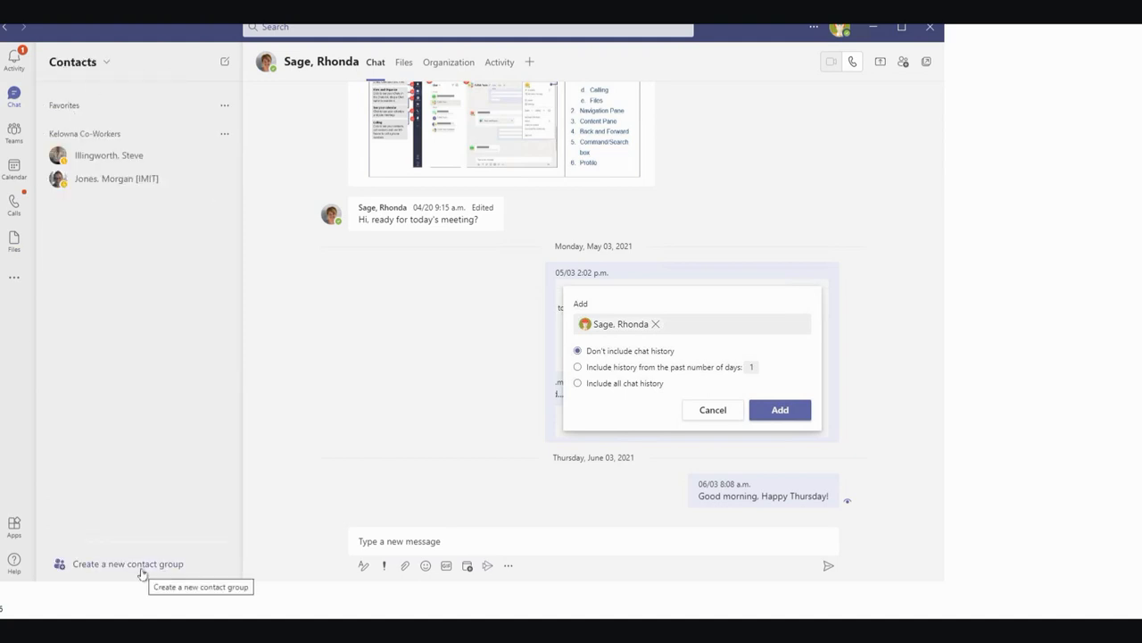
Create a new contact group named Kamloops Co-Workers.
click(191, 565)
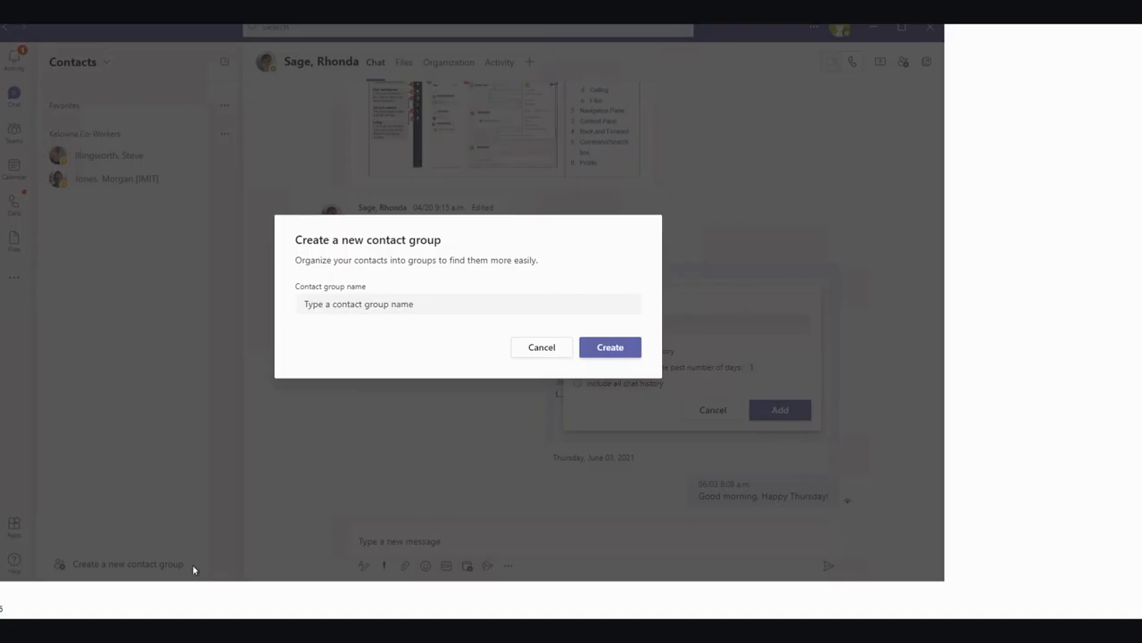
click(334, 307)
text(Kaml)
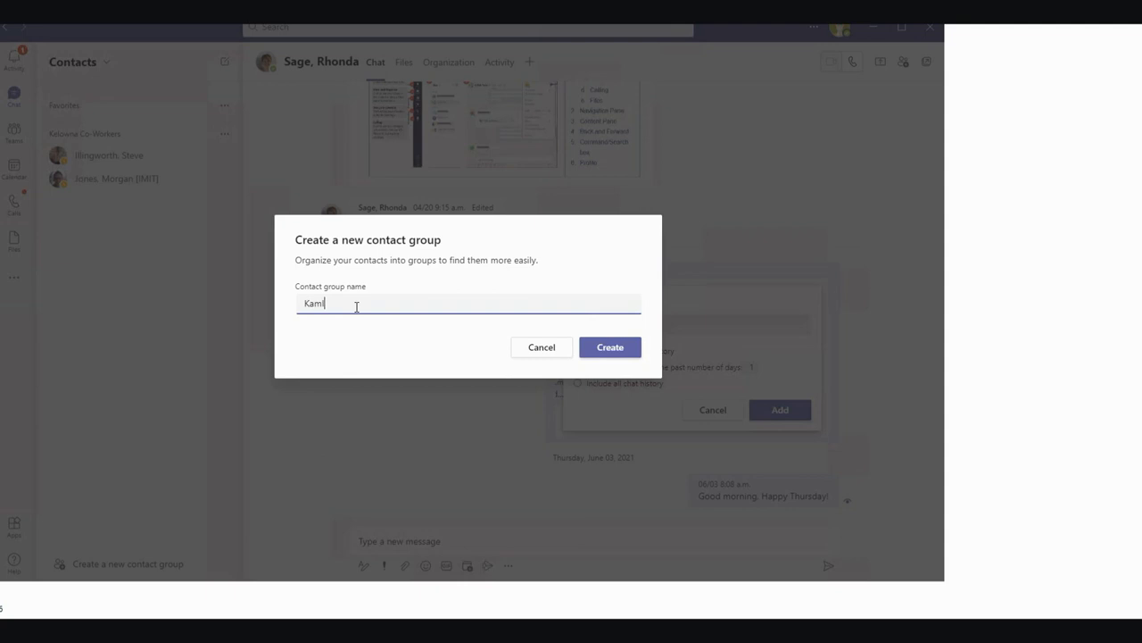
text(oops Co-Workers)
click(612, 360)
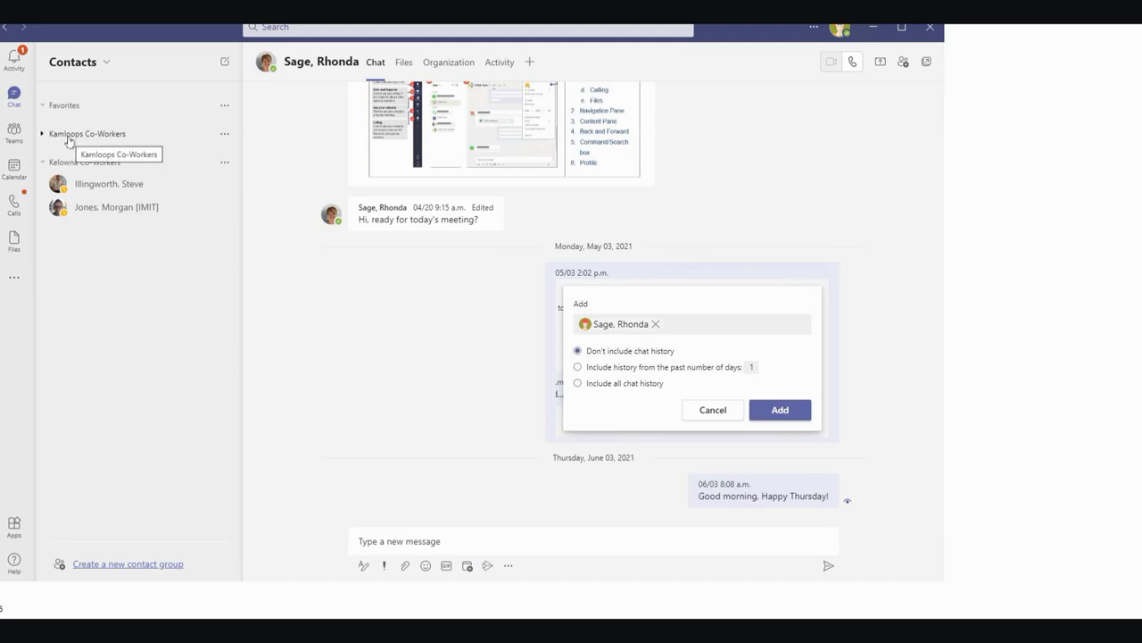
Add the IMIT programmer/systems analyst to the Kamloops Co-Workers group, searching by the contact's last name.
click(225, 137)
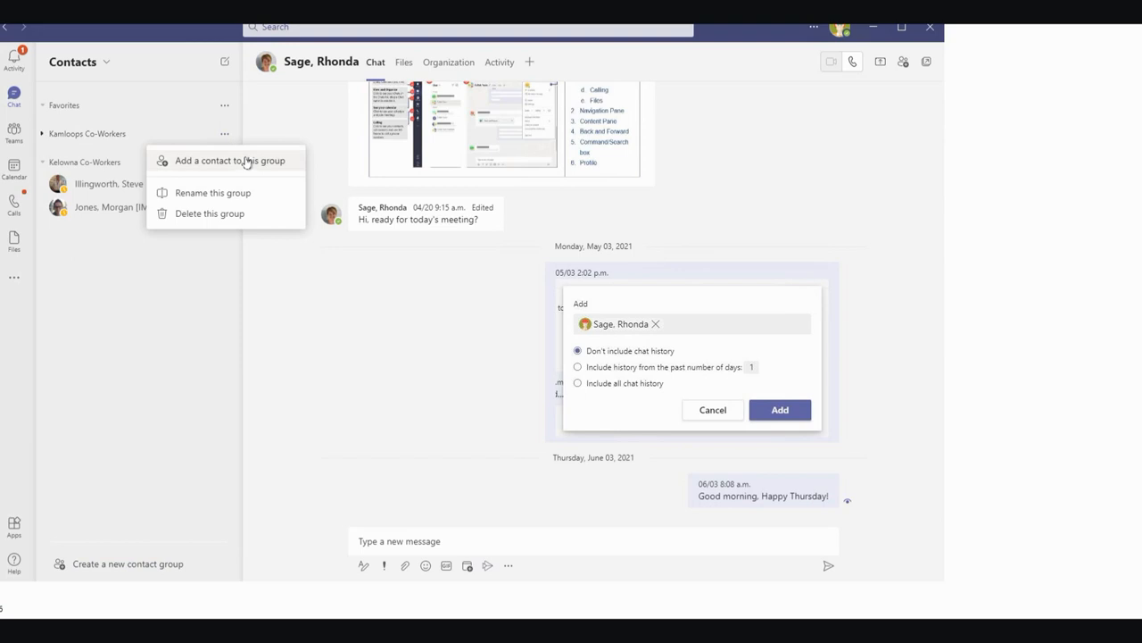
click(245, 160)
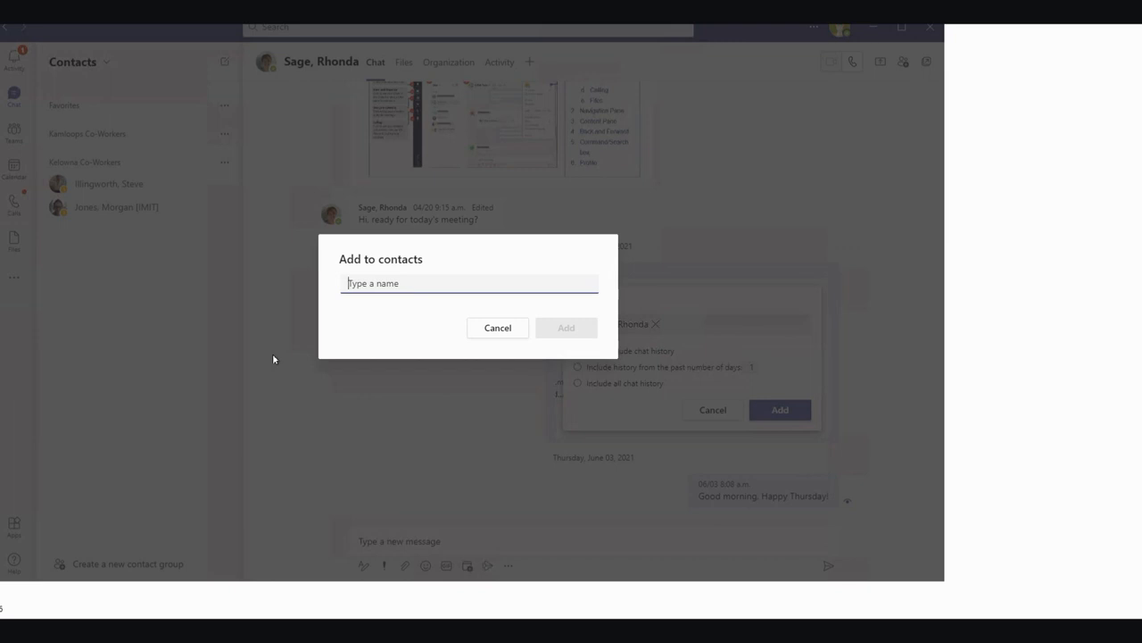
text(auger)
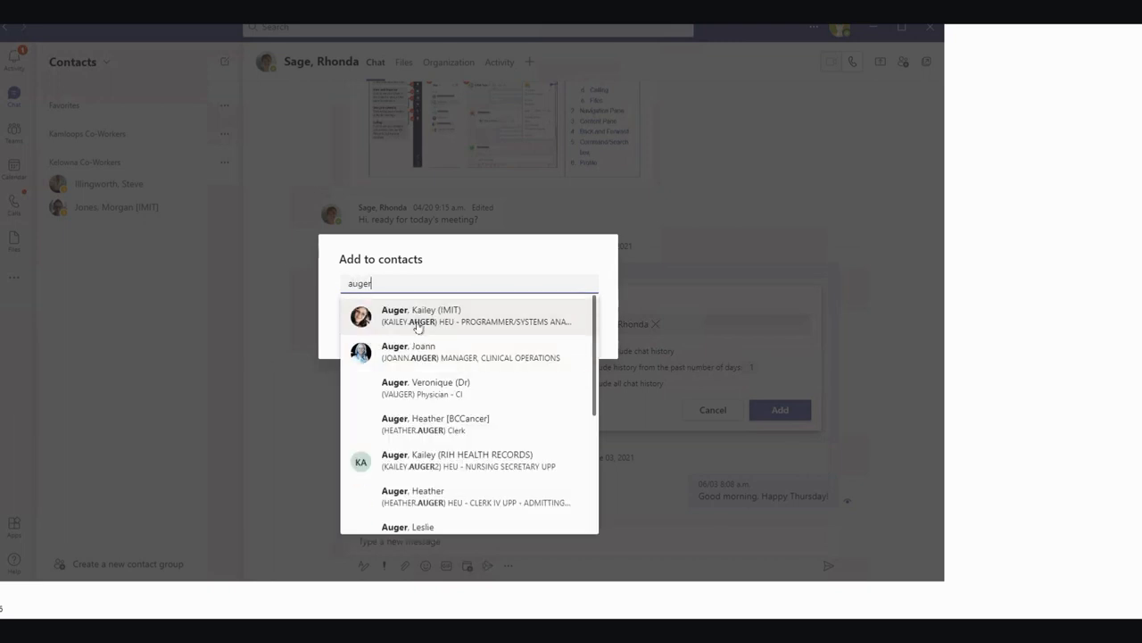
click(419, 323)
click(552, 330)
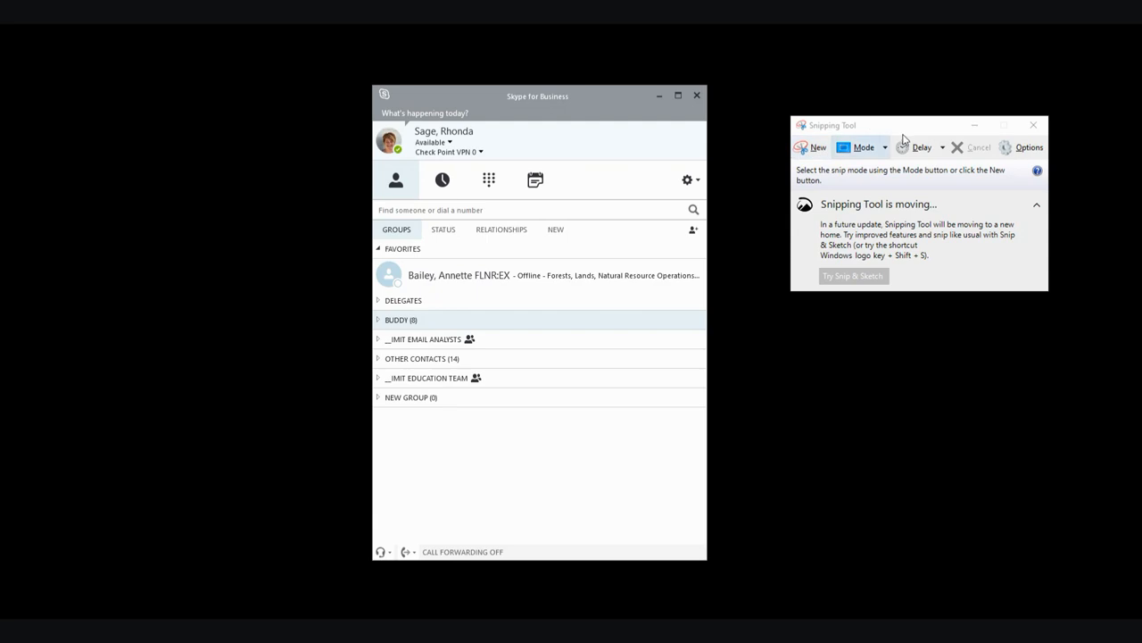
With Snipping Tool, capture the Skype for Business contact list from the Groups heading through the Buddy group and copy the snip.
click(811, 148)
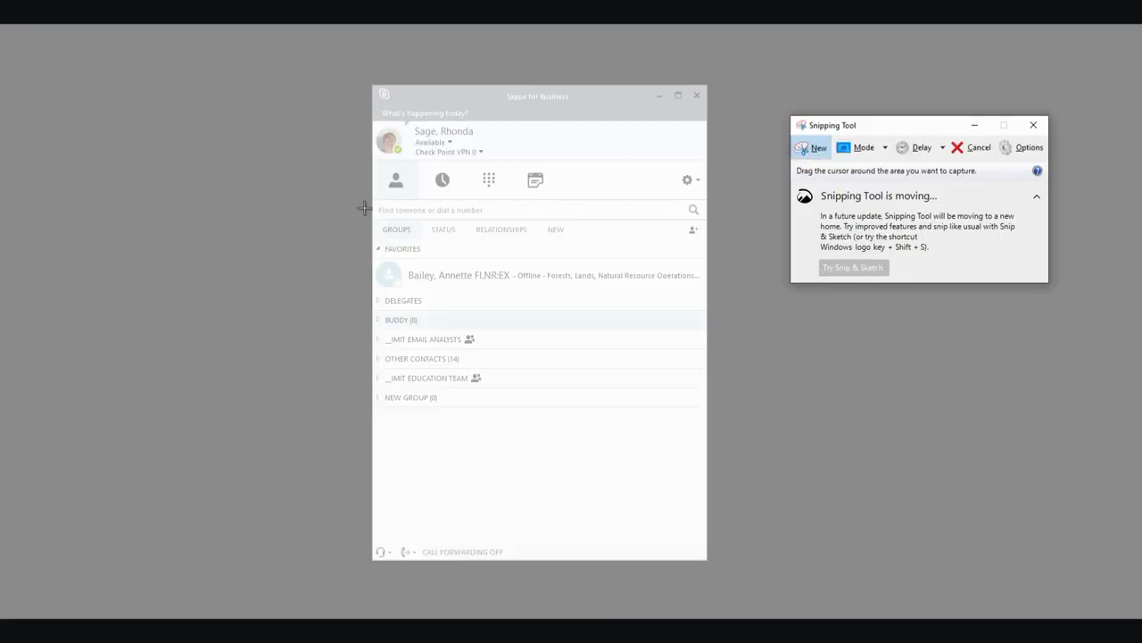
drag(373, 218, 413, 354)
drag(612, 360, 706, 328)
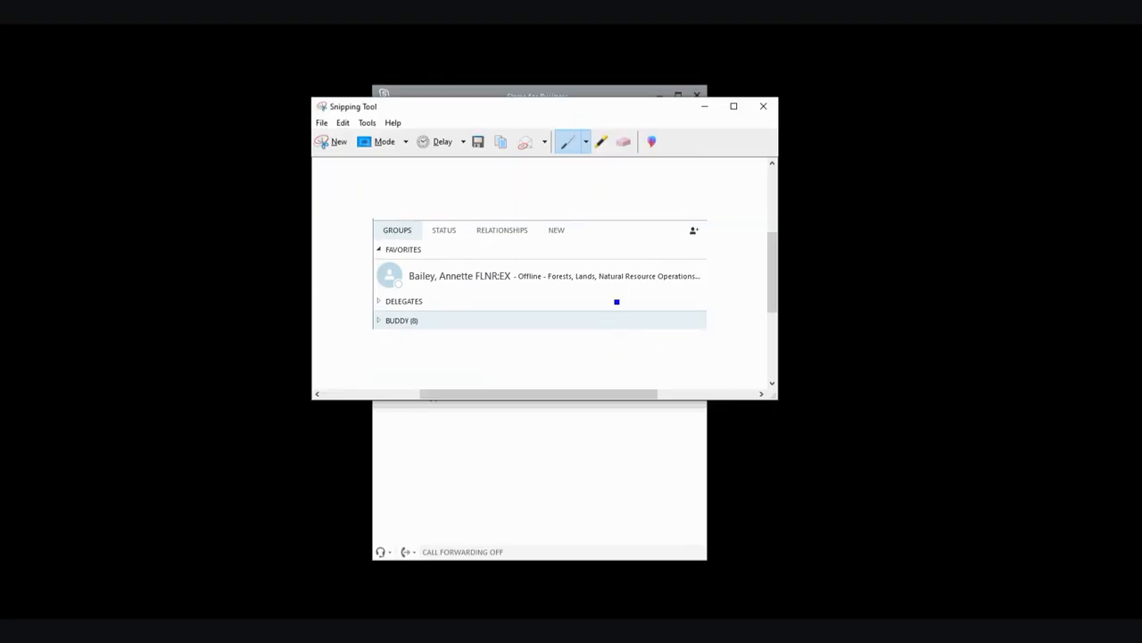
click(343, 123)
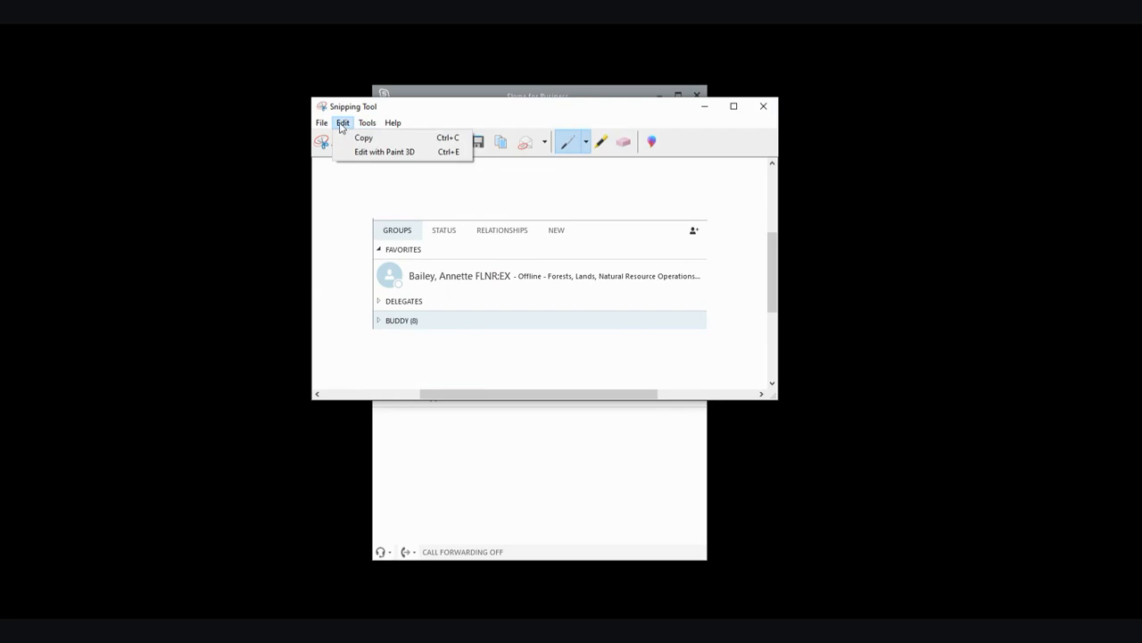
click(363, 137)
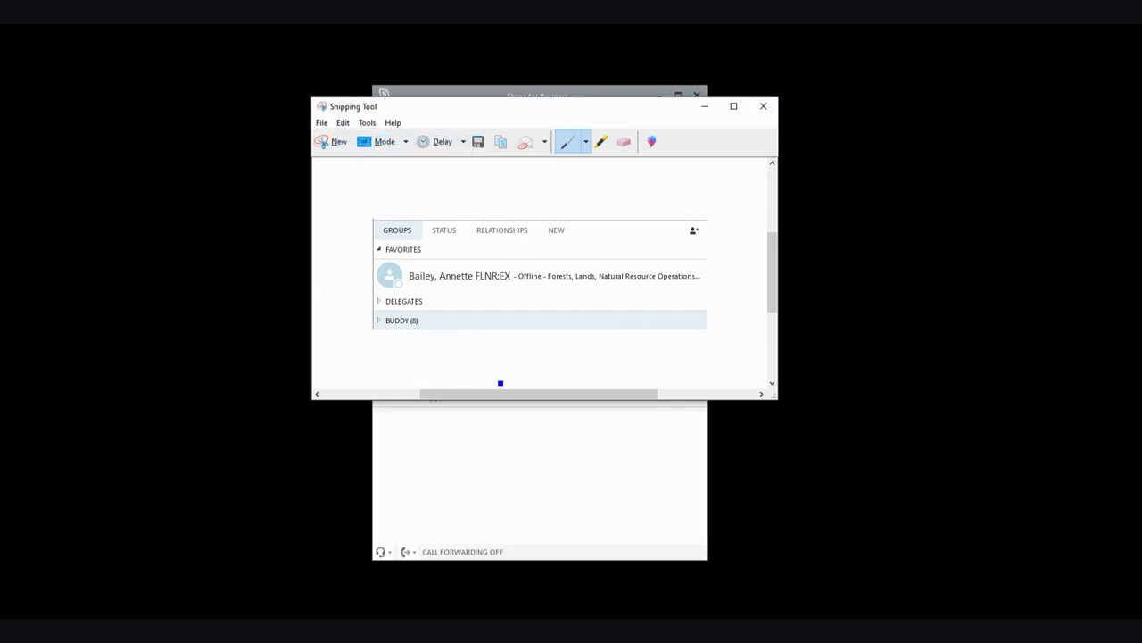